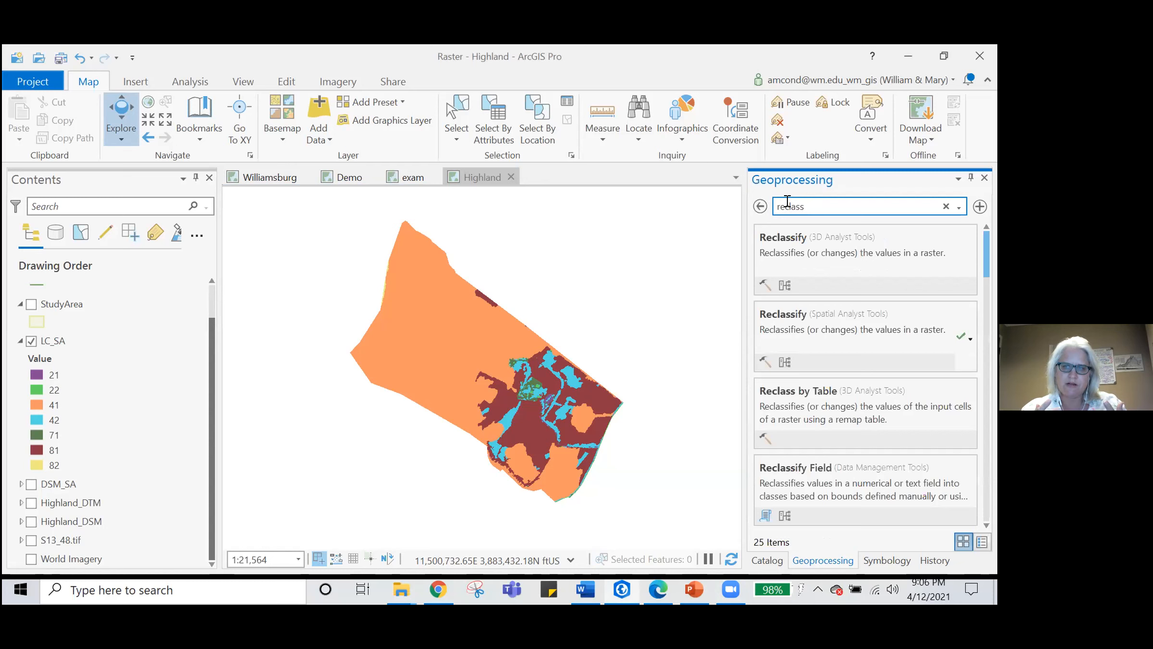
- Open the Spatial Analyst version of the Reclassify tool and set LC_SA as the input raster
click(855, 335)
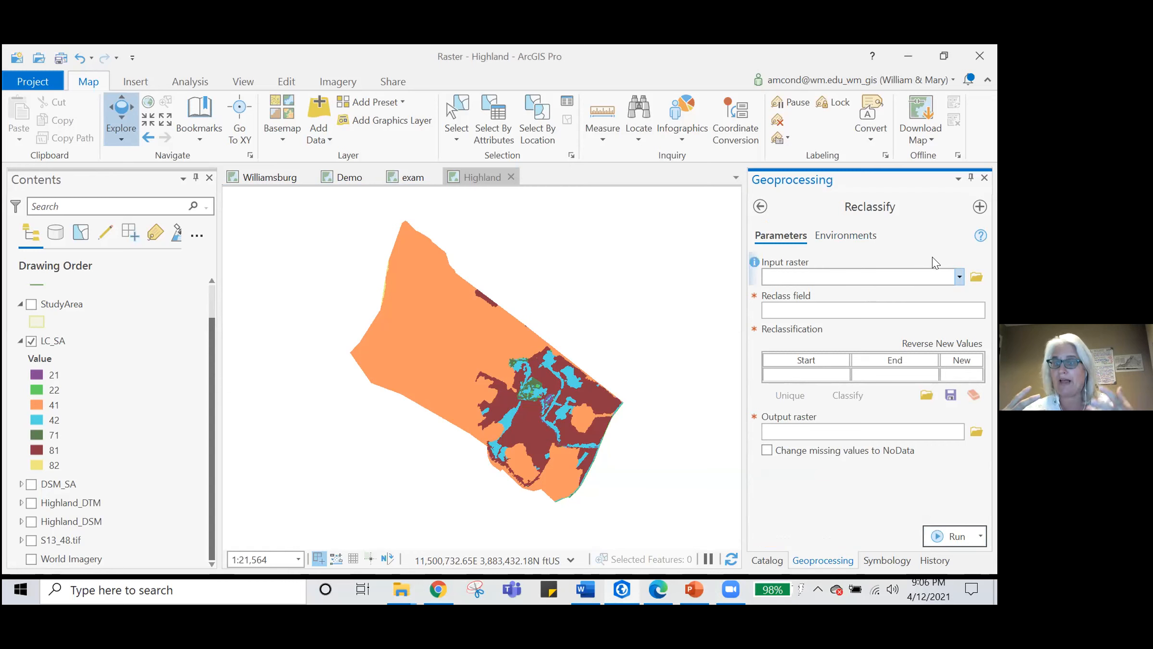
click(959, 277)
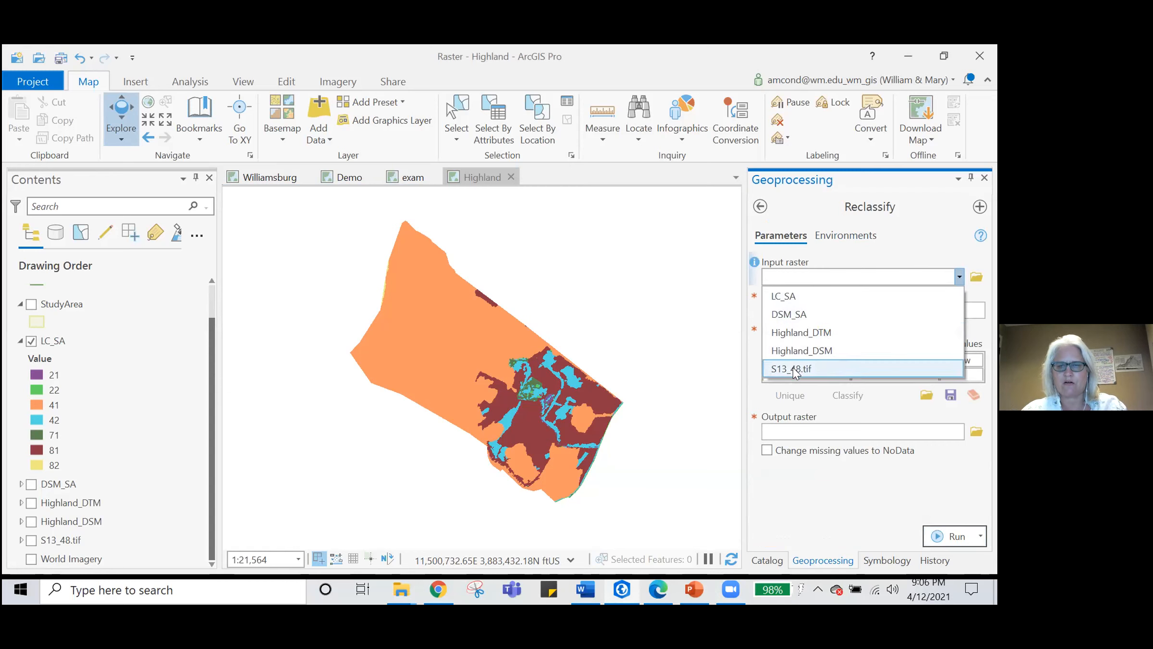
click(789, 298)
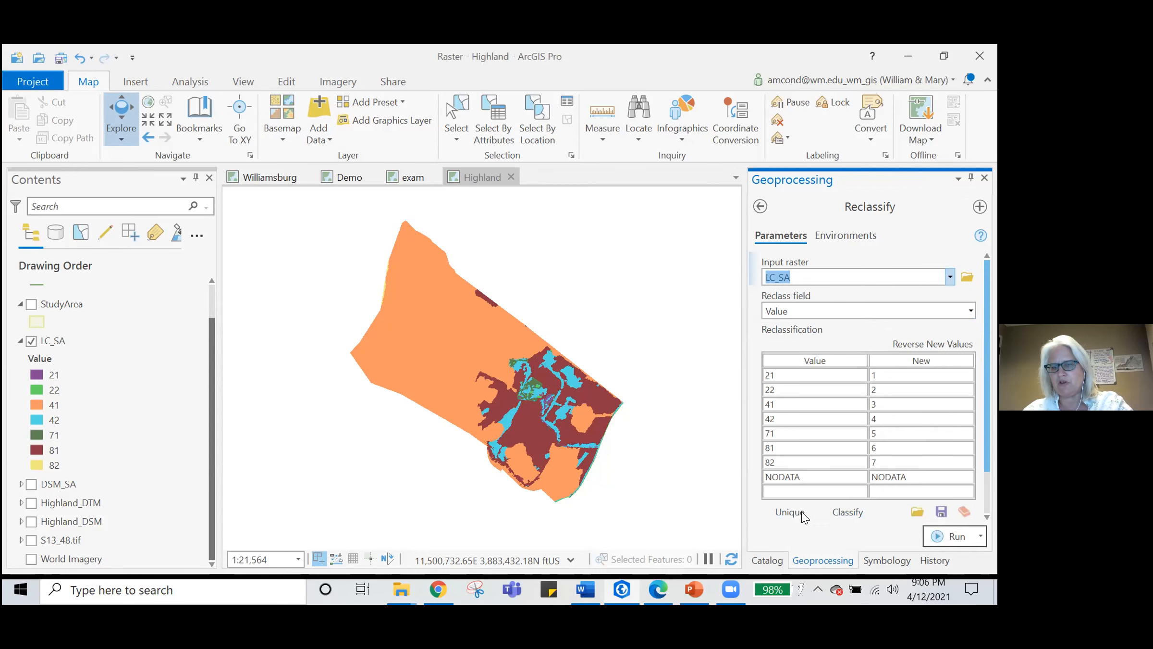
- Classify the LC_SA values into 4 equal-interval classes
click(847, 512)
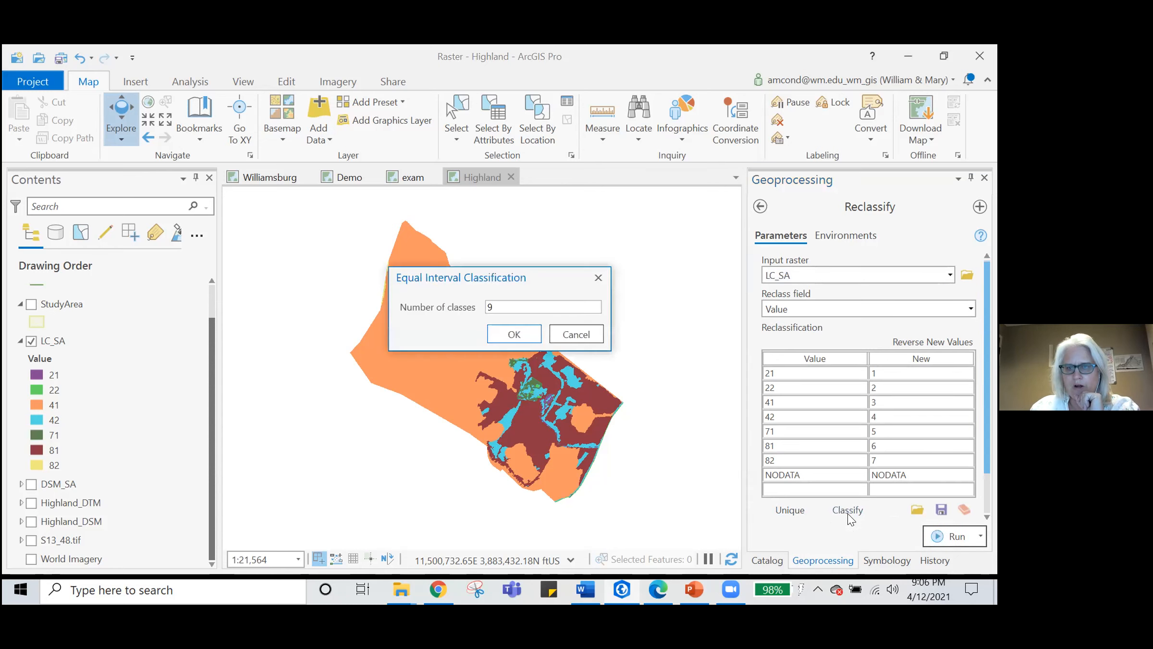
click(493, 307)
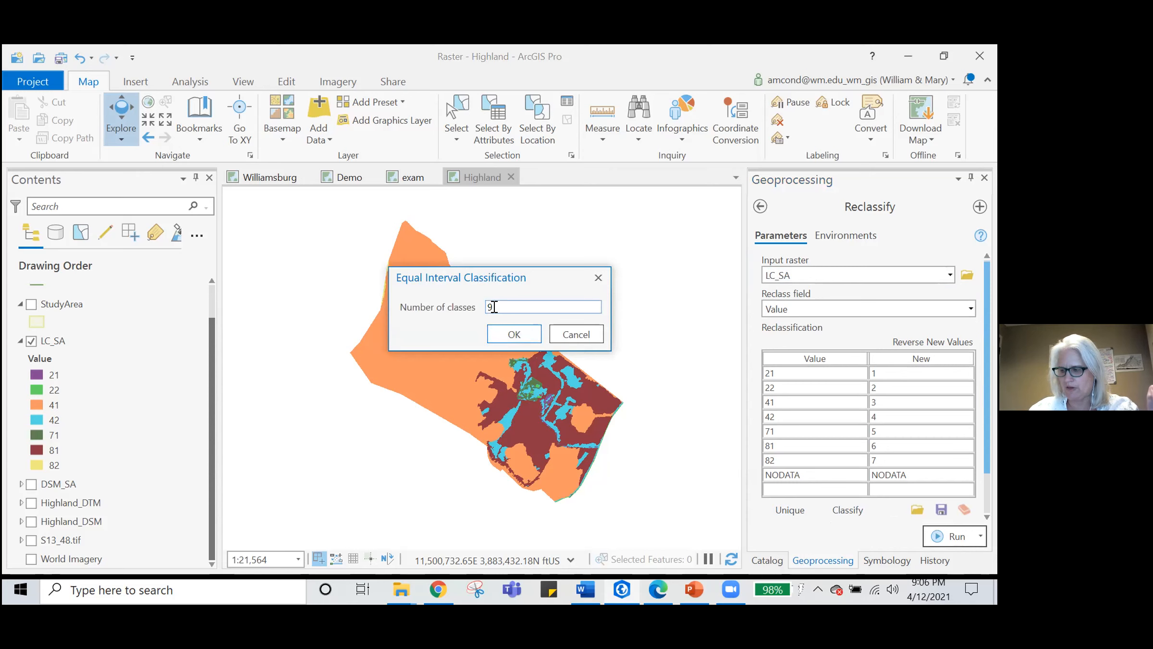
key(BackSpace)
text(4)
click(508, 332)
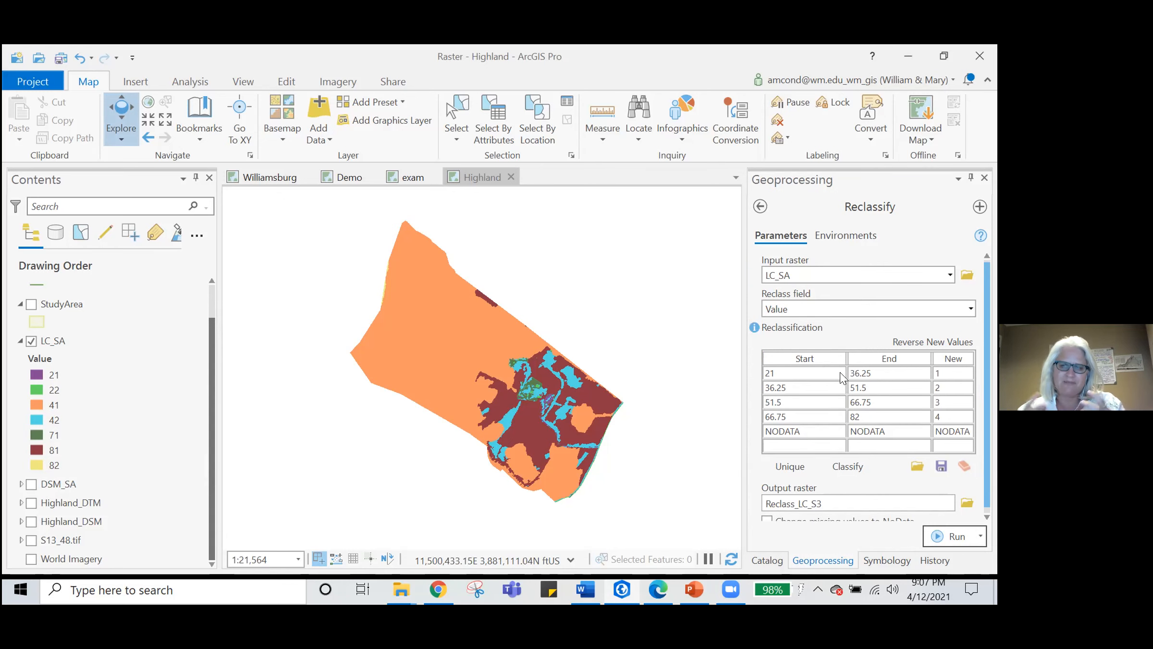
- Set the end value of the first reclassification range to 31
click(823, 379)
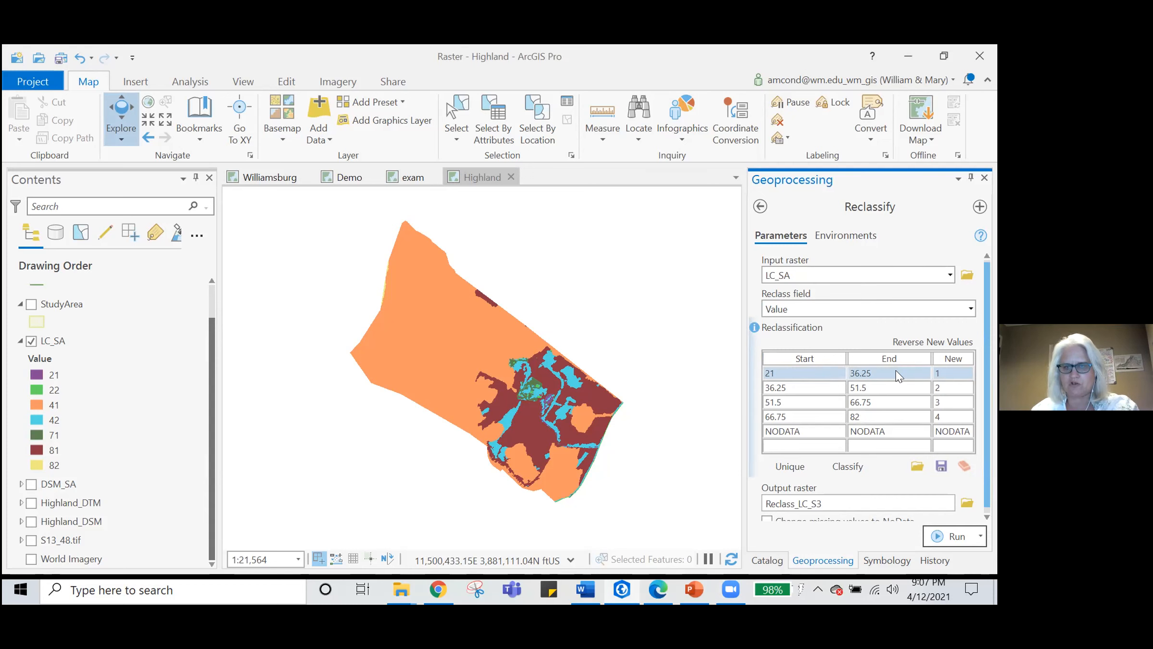
click(849, 369)
text(31)
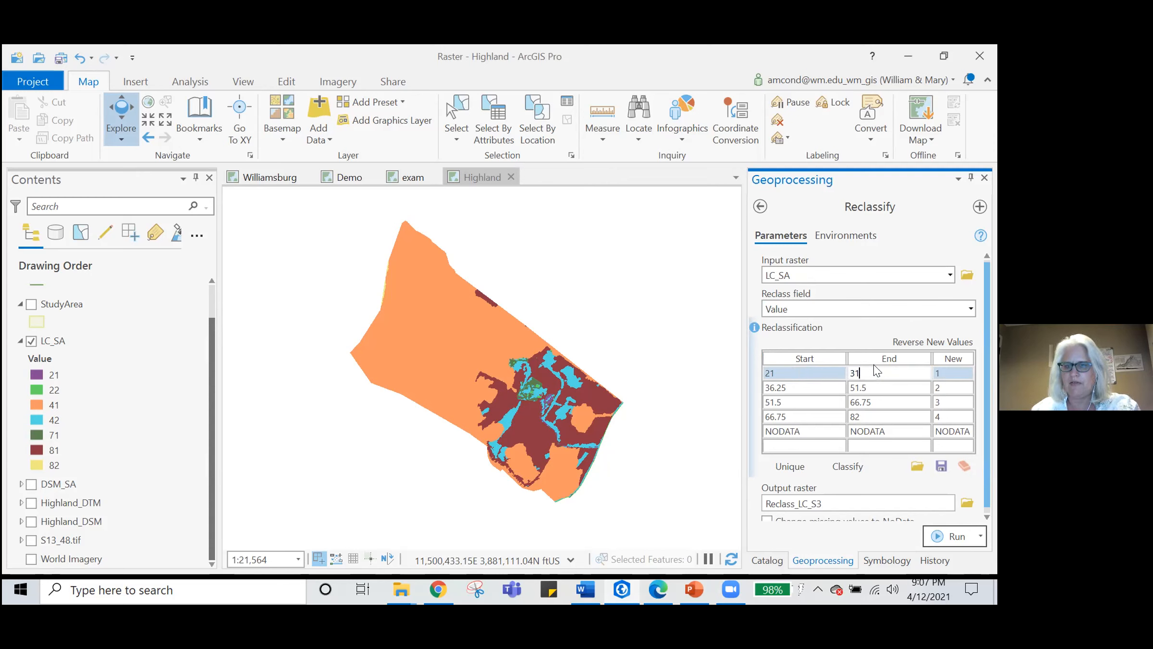
key(Tab)
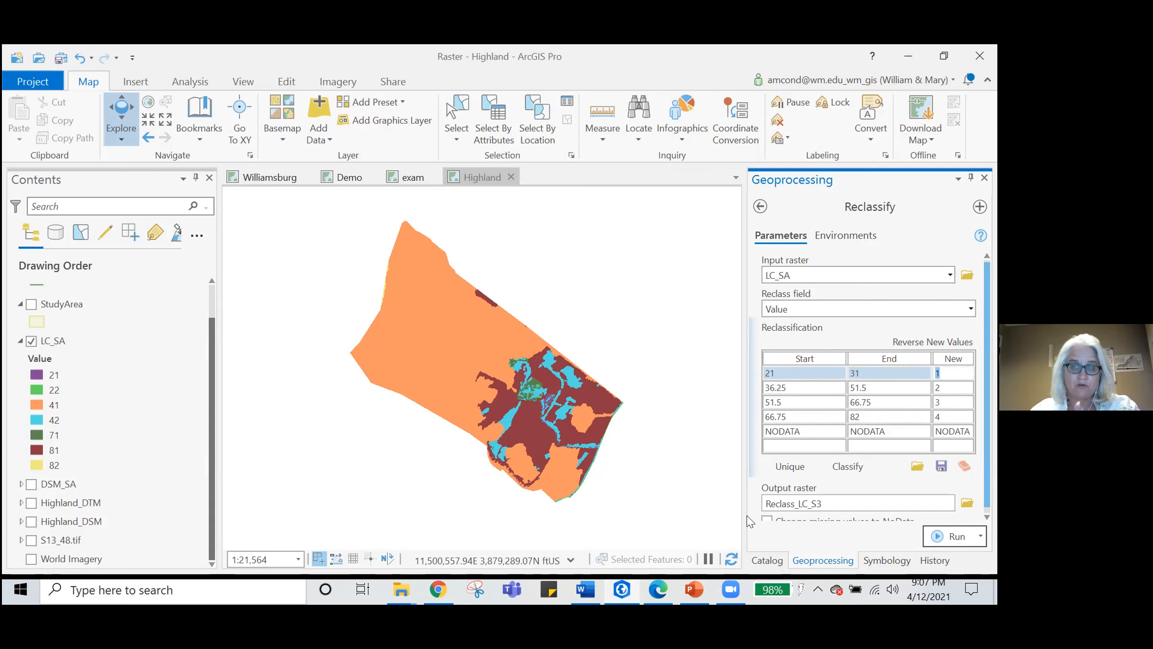
key(Tab)
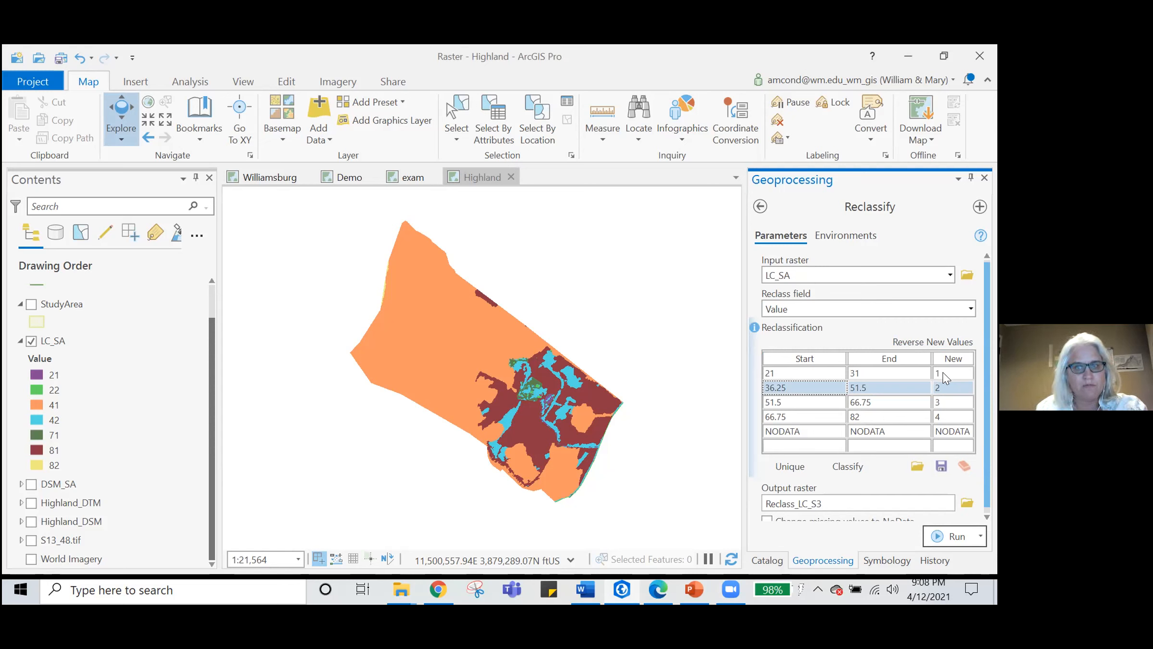
- Set the second reclassification range to start at 41 and end at 71
click(783, 391)
text(41)
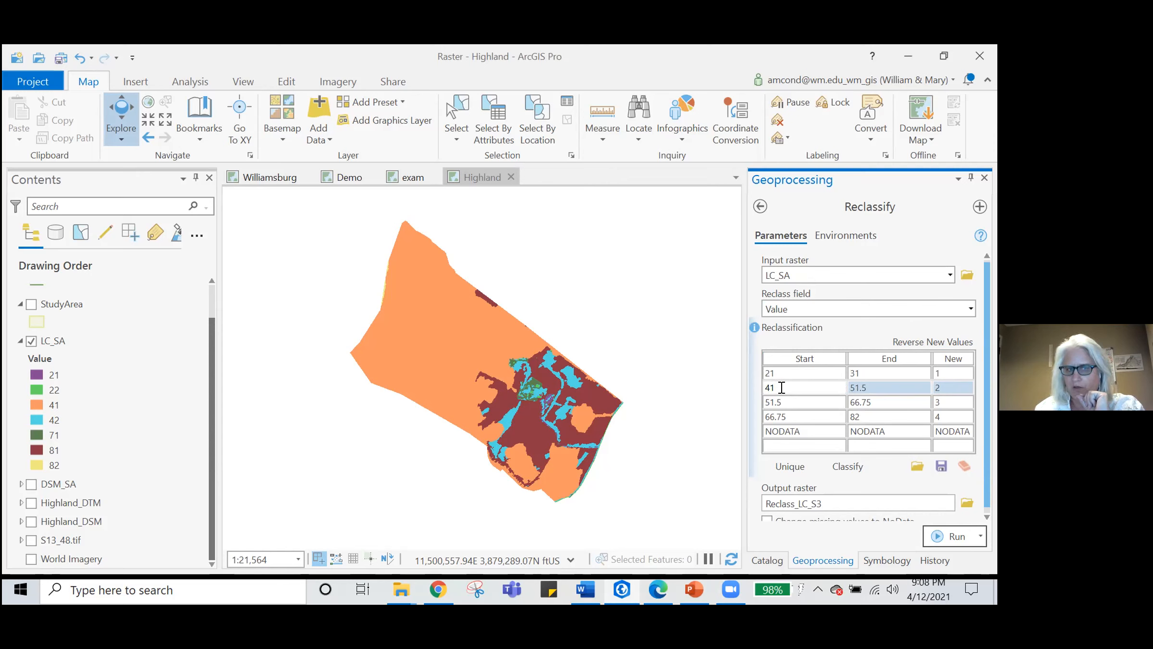
key(Tab)
text(71)
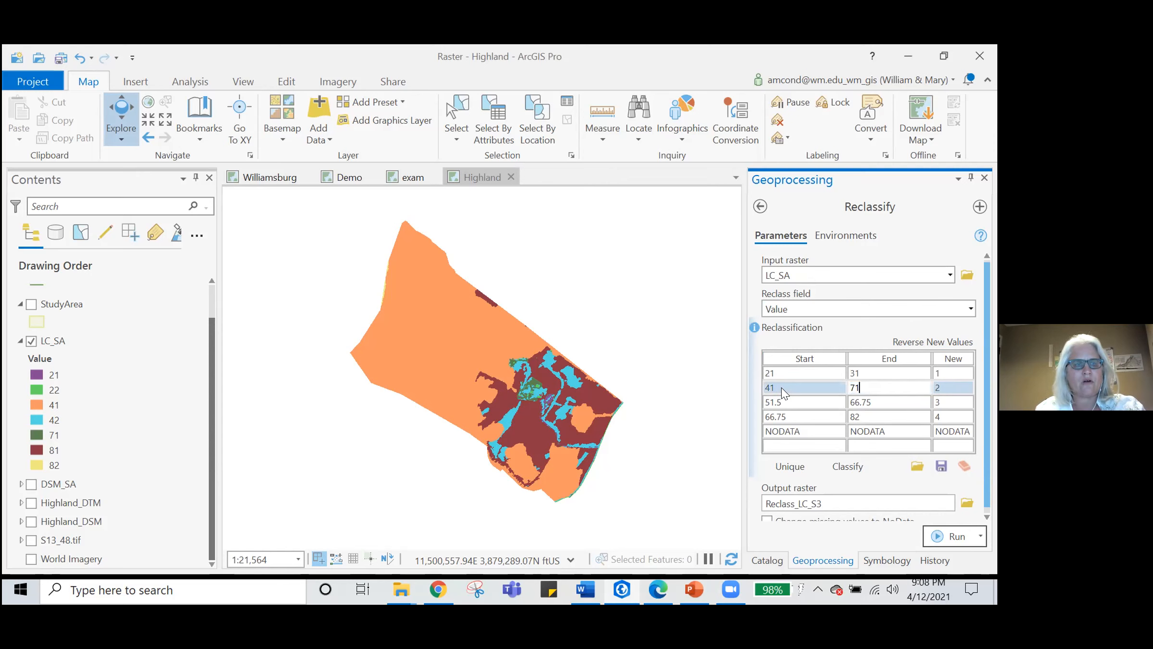
key(Tab)
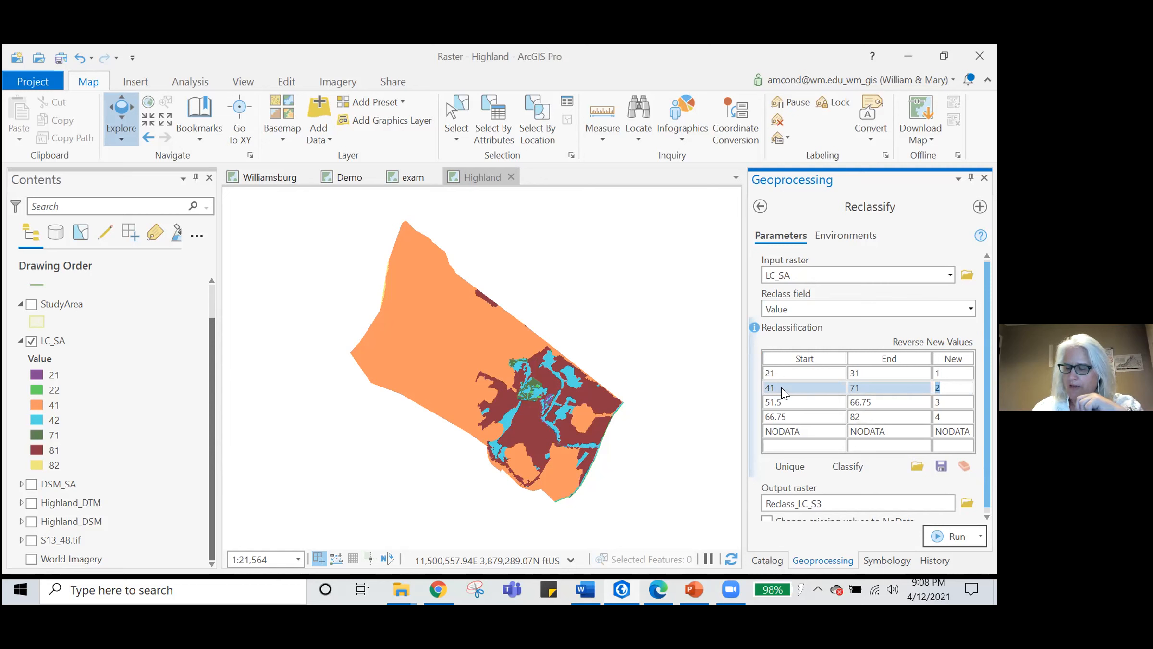
- Set the third reclassification range to start and end at 81, with new value 3
key(Tab)
text(81)
key(Tab)
text(81)
key(Tab)
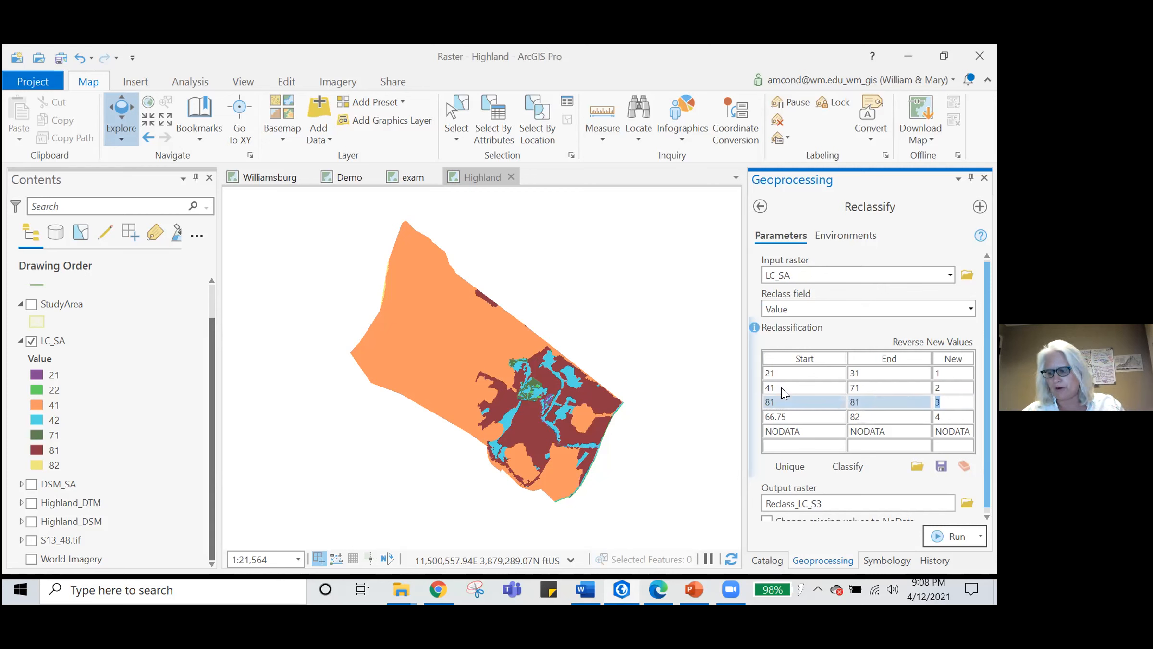
text(3)
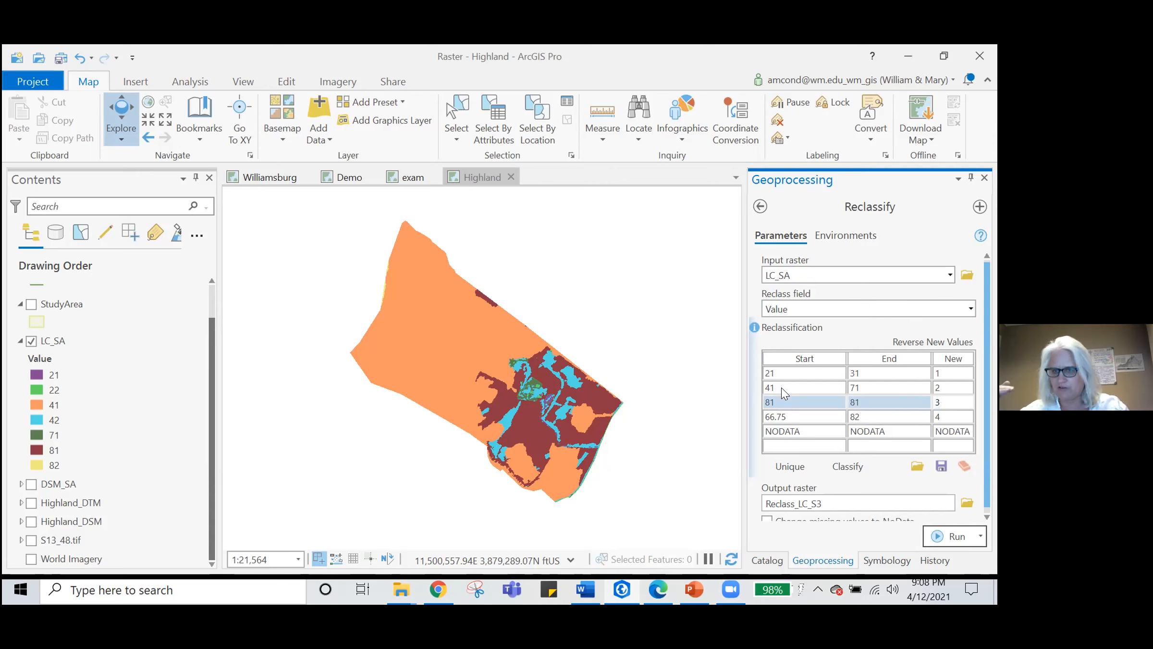
key(Tab)
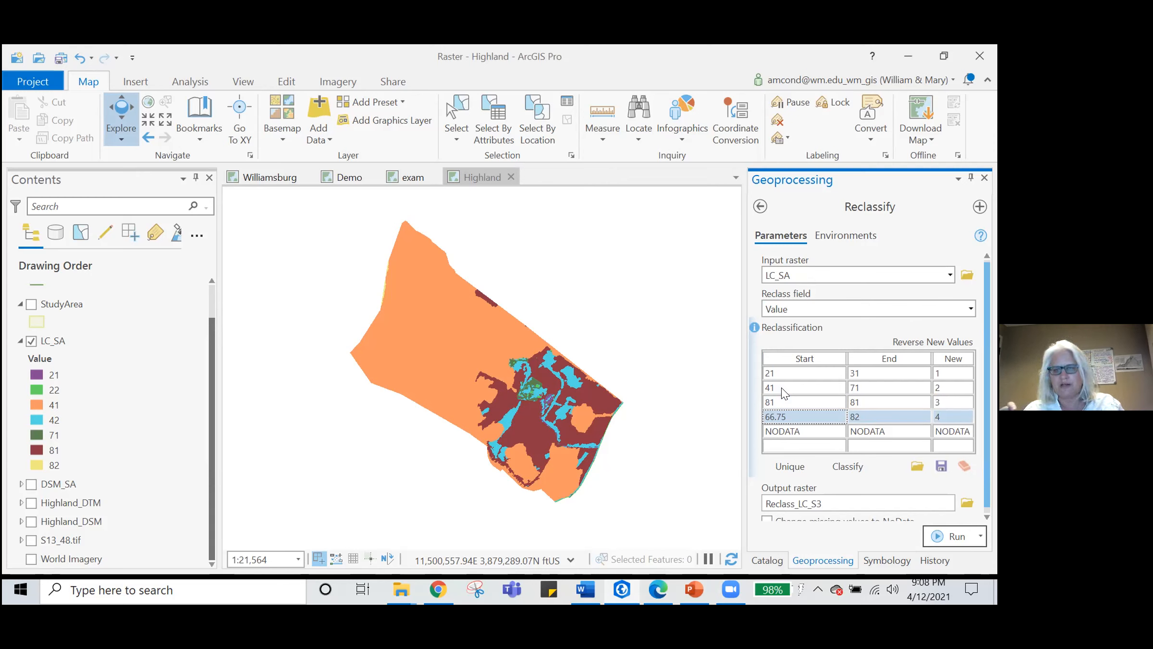
- Set the fourth reclassification range to start at 82, with new value 4
text(82)
key(Tab)
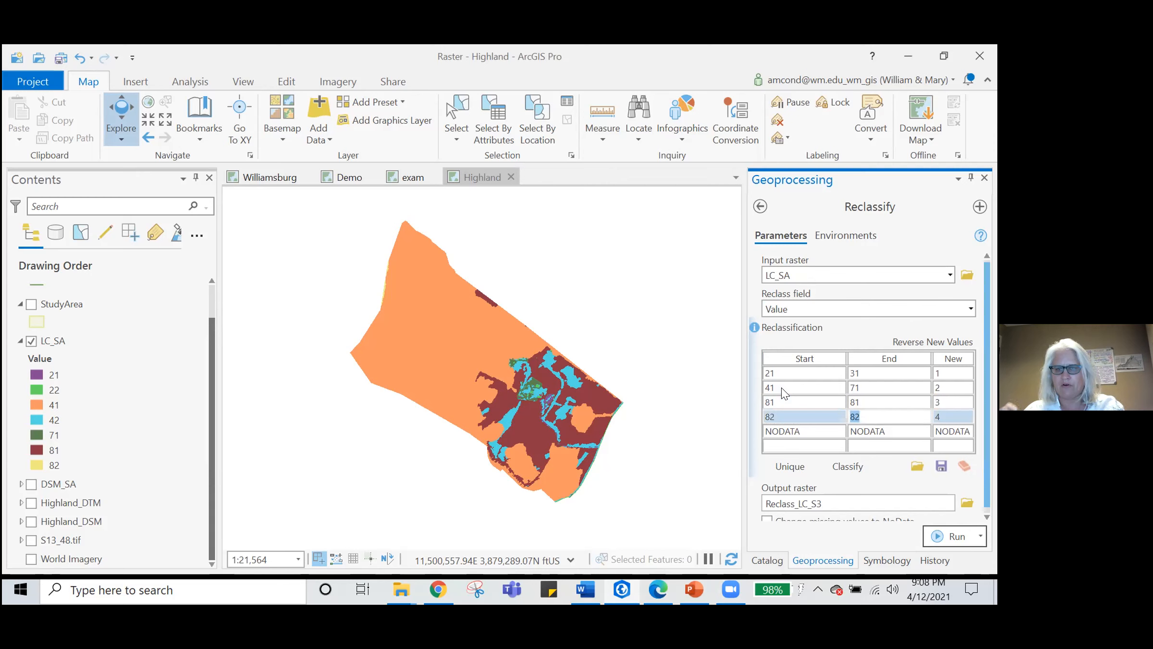
key(Tab)
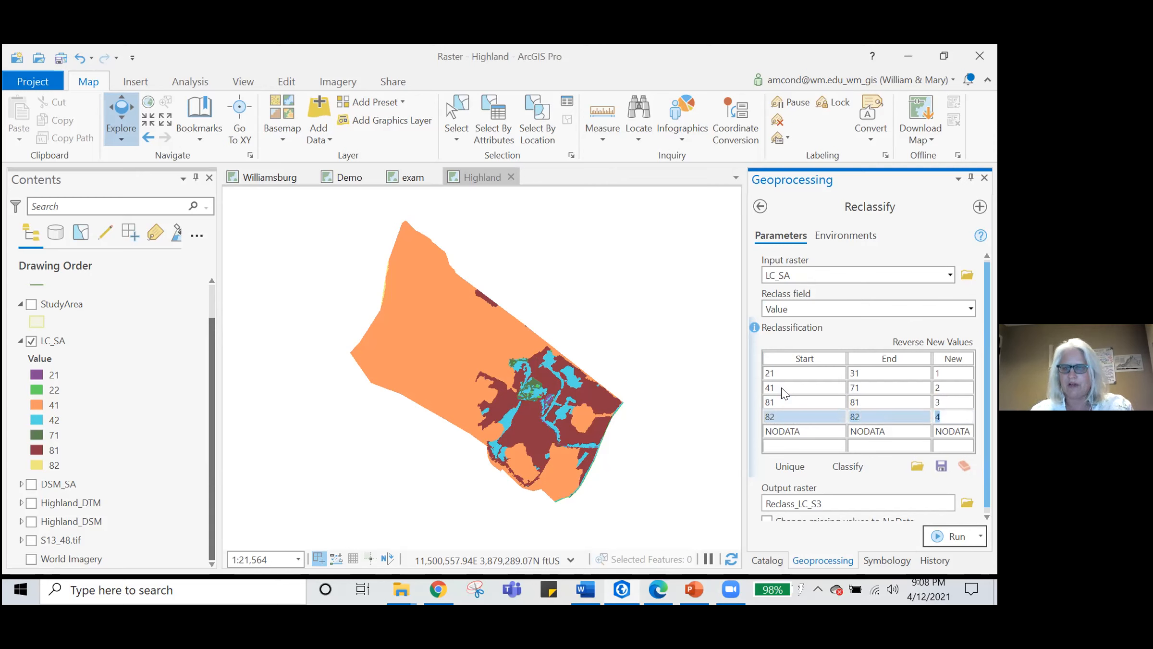
text(4)
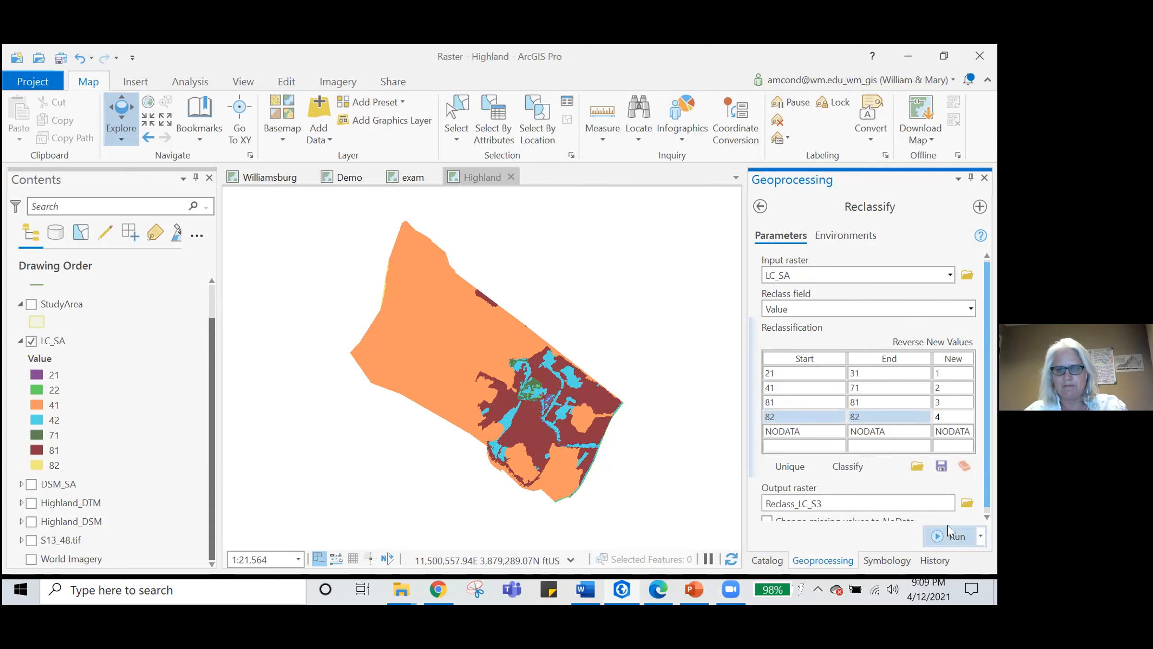
- Name the output raster Reclass_LC_SA in Raster.gdb and run the reclassification
drag(824, 503, 949, 503)
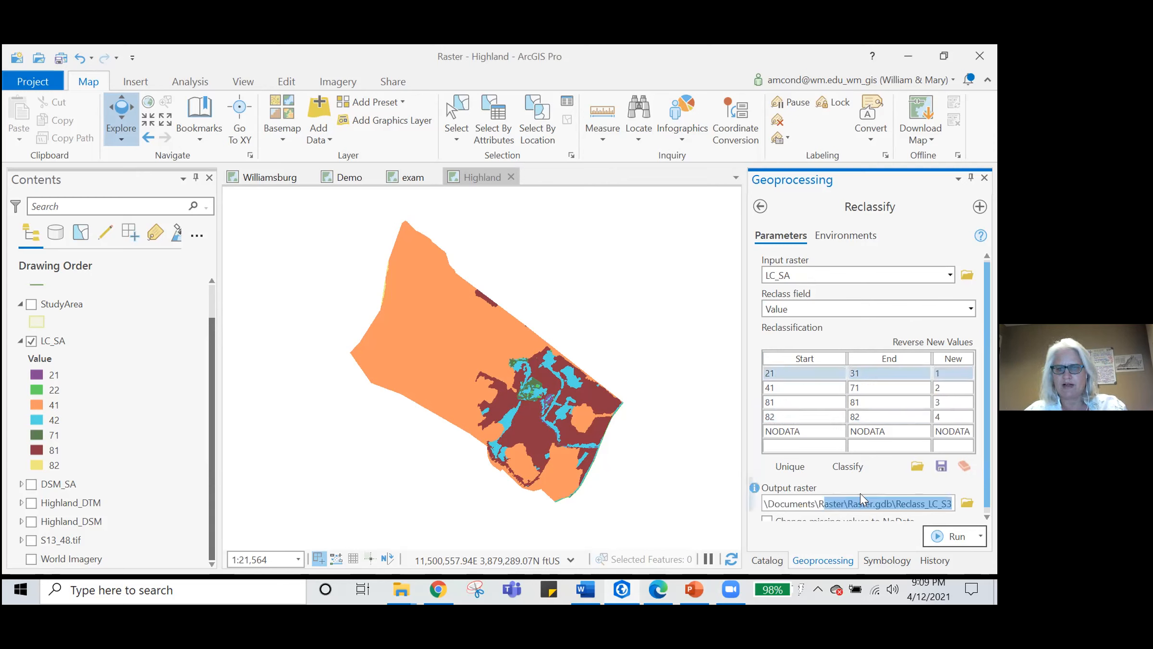
click(948, 499)
key(BackSpace)
text(A)
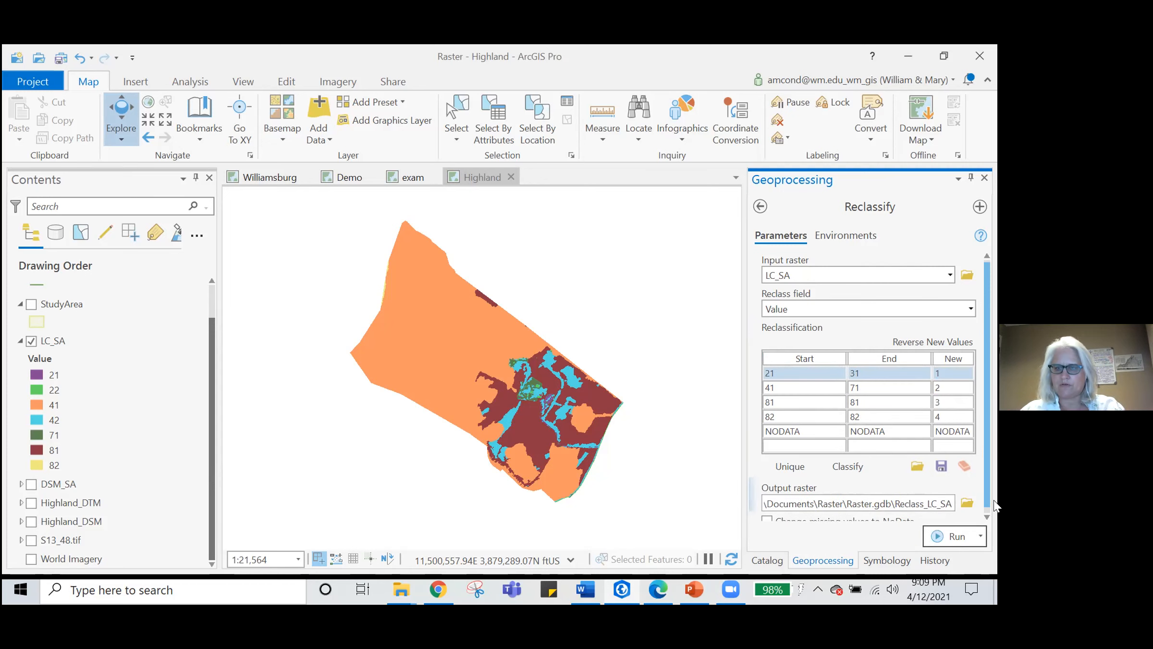
click(987, 518)
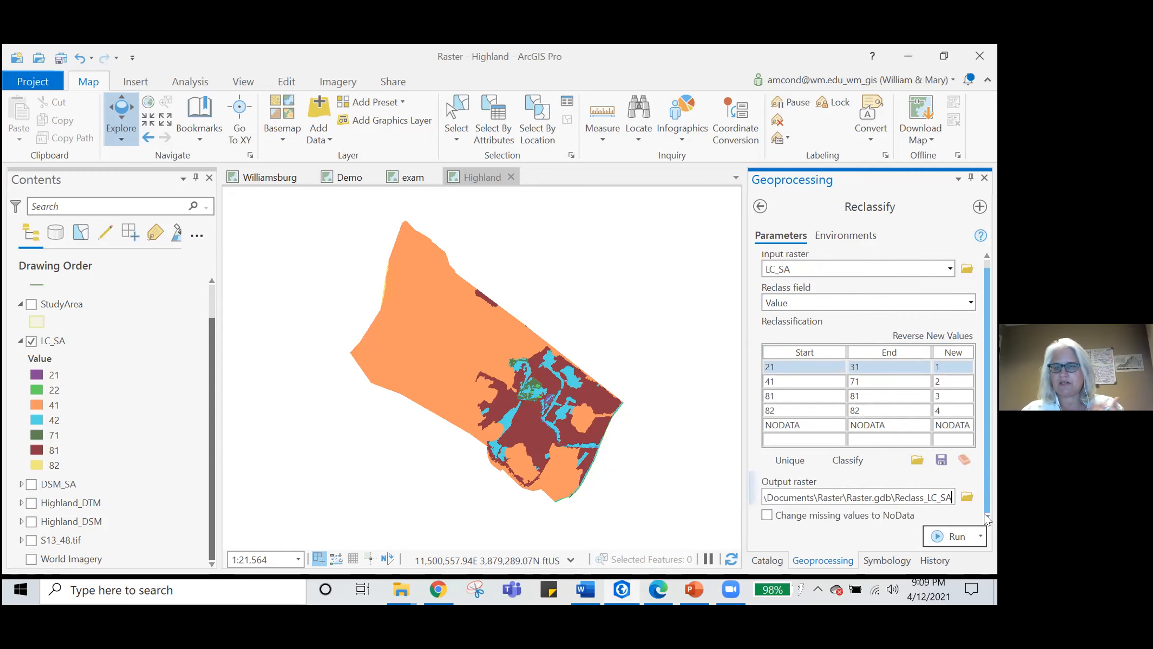
click(954, 541)
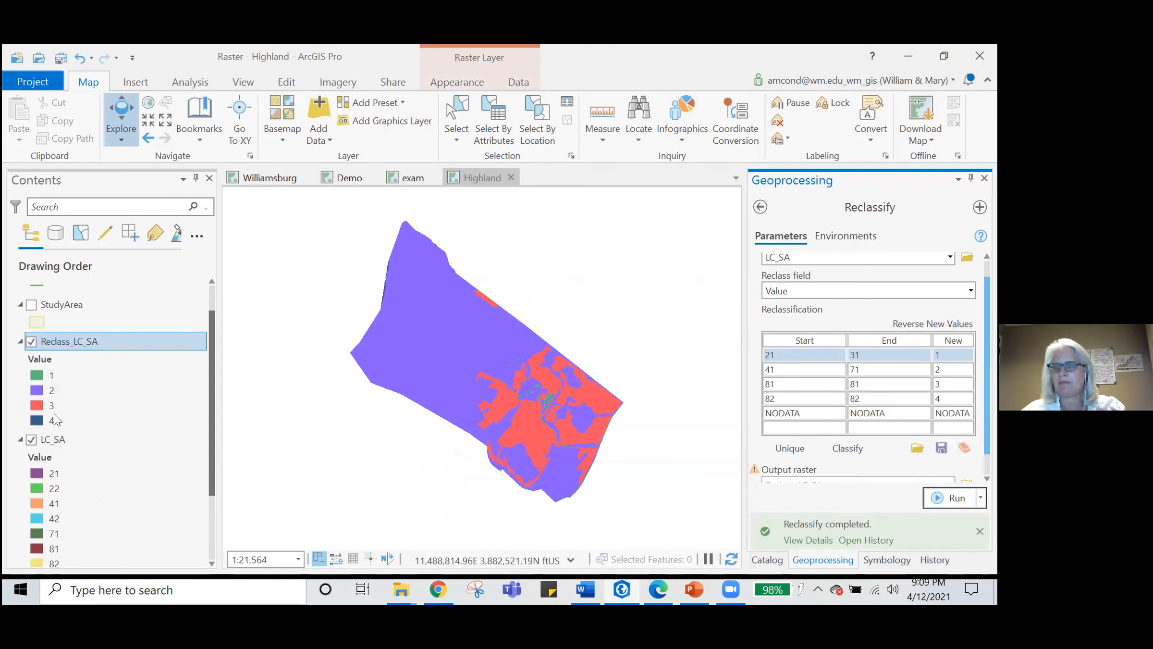
- Collapse the LC_SA legend and inspect the pixel value of a red area in the reclassified raster
click(20, 439)
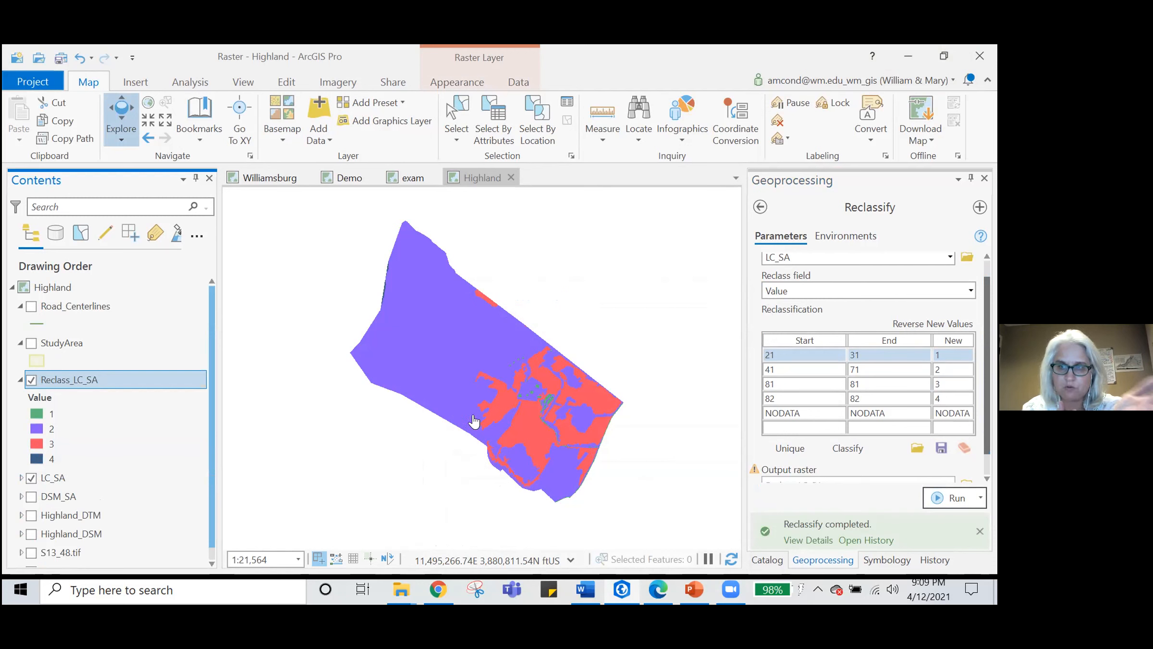
click(499, 392)
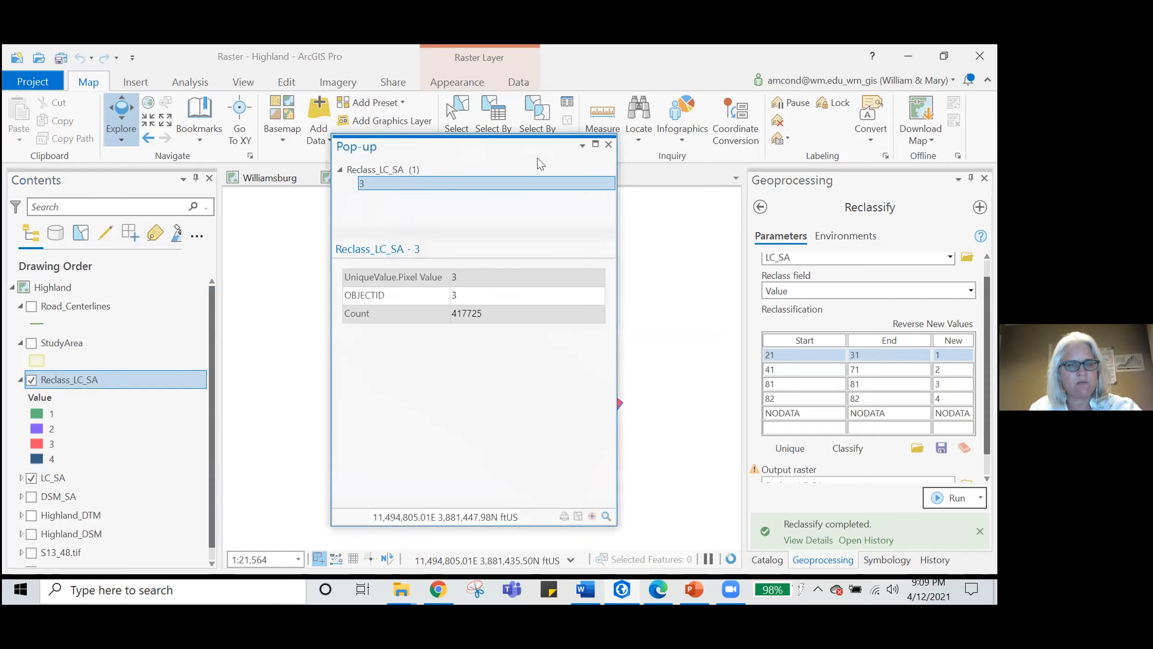
click(609, 145)
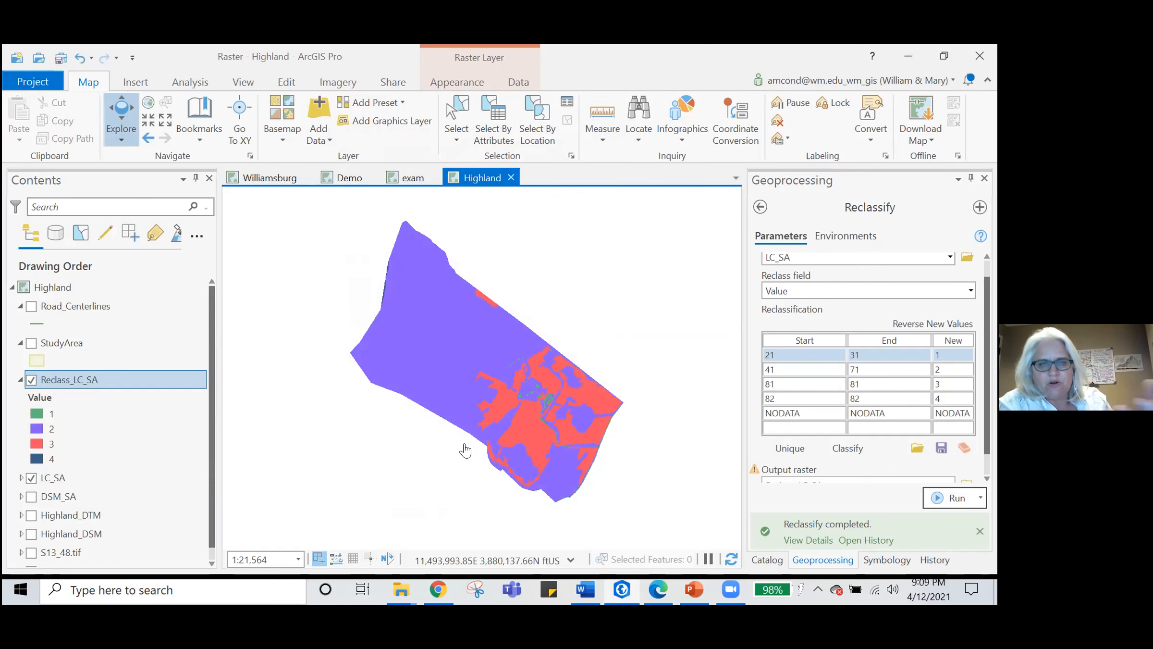